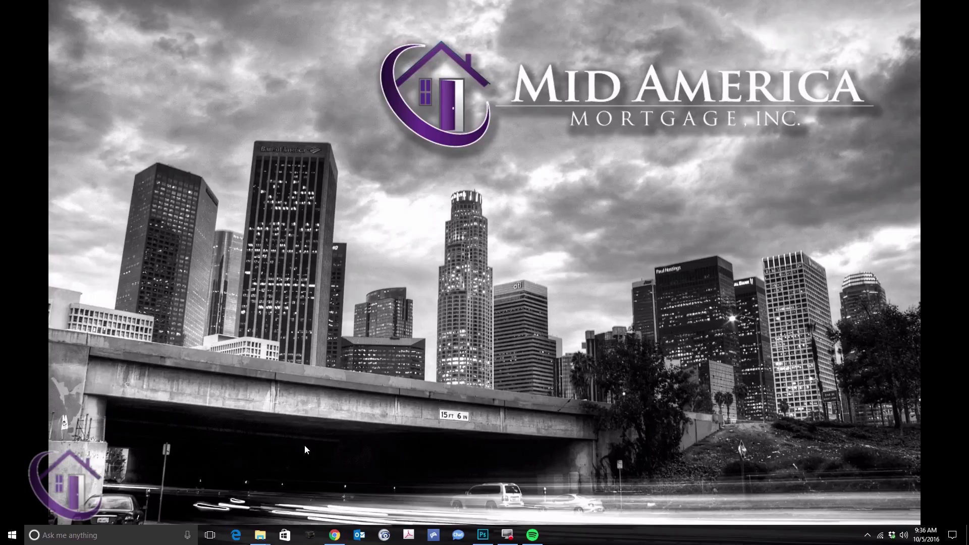
Step: Bring the browser showing the Exclaimer signature creator to the front
click(335, 535)
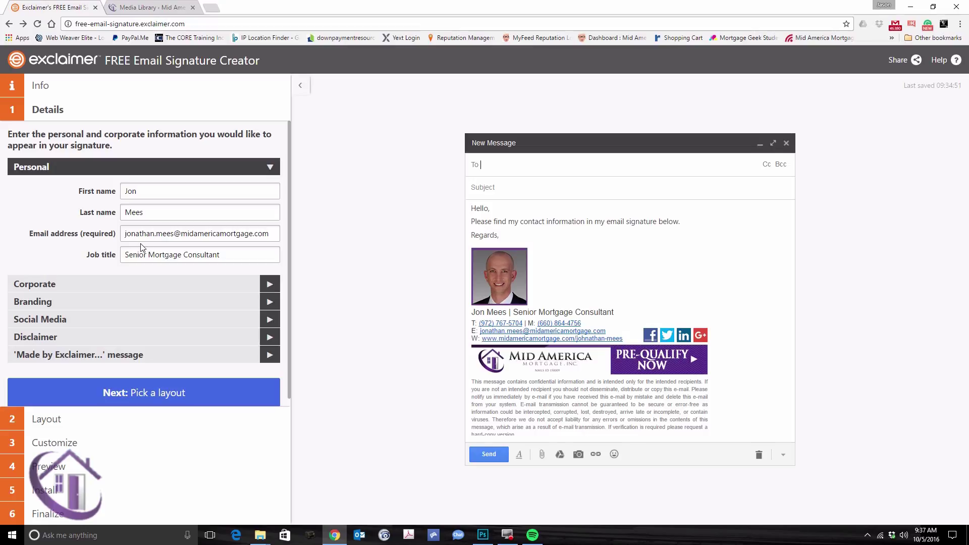
Step: Expand the Corporate and Branding sections to reveal the logo and banner image URLs
click(114, 283)
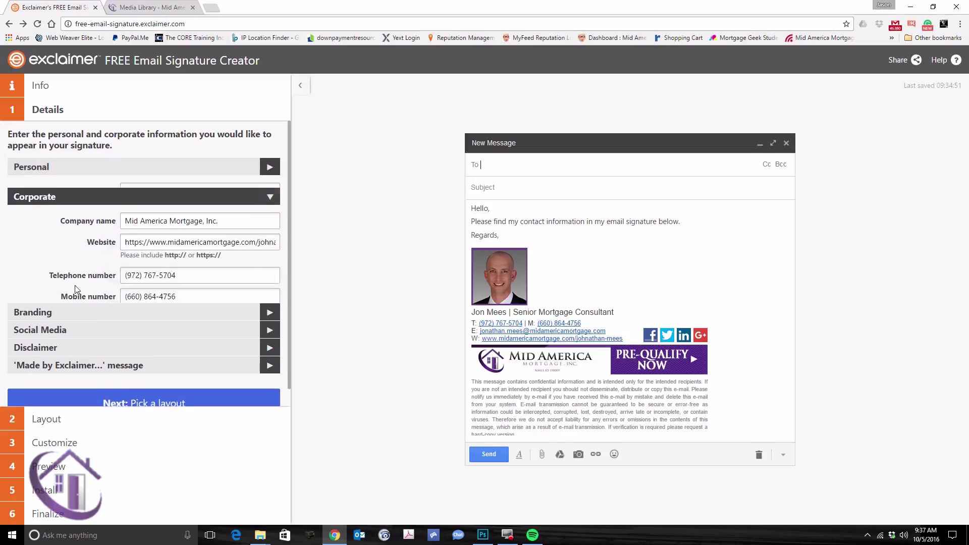
click(75, 313)
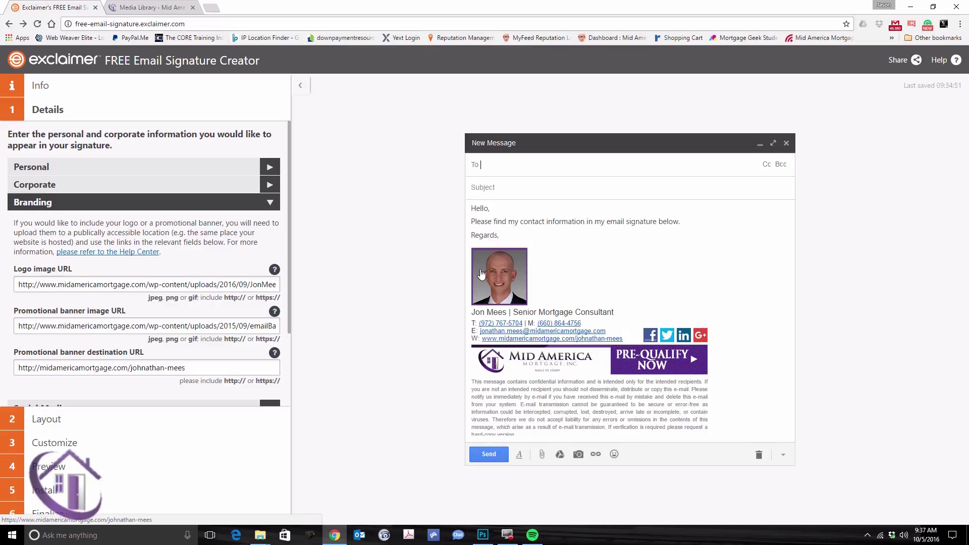
click(163, 5)
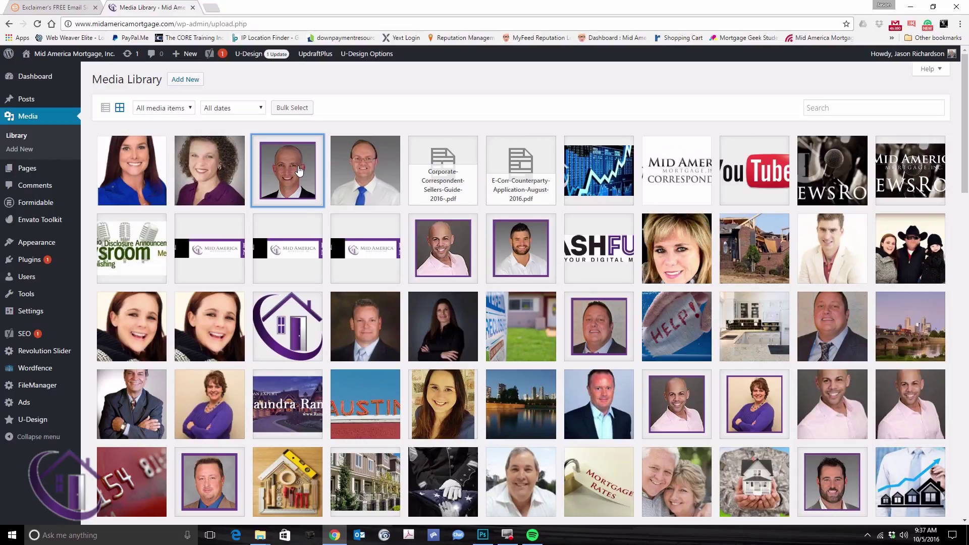
click(295, 164)
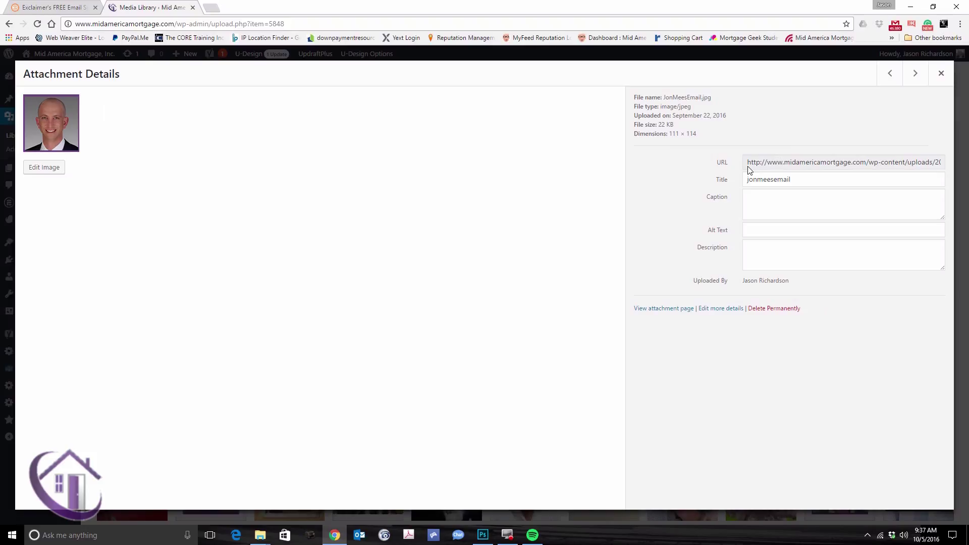
drag(747, 162, 937, 161)
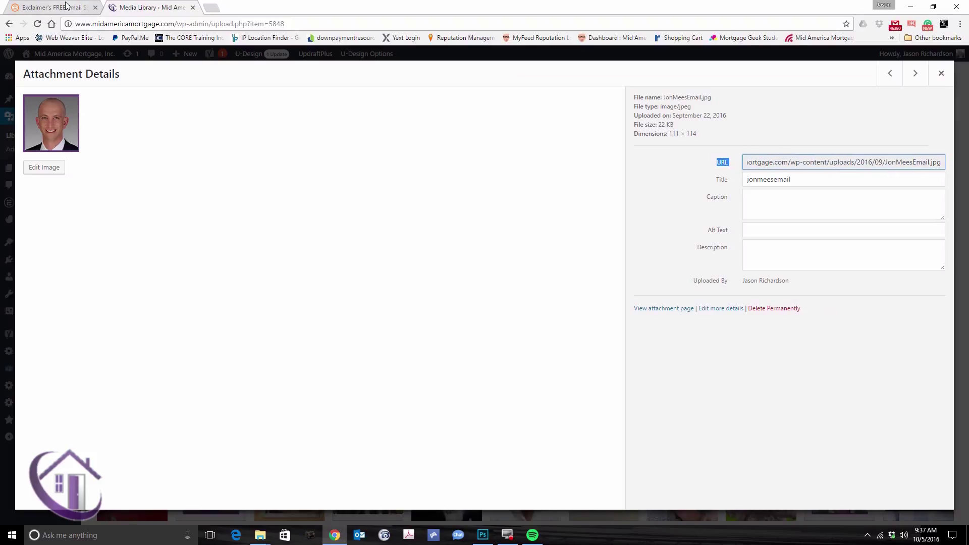
click(53, 7)
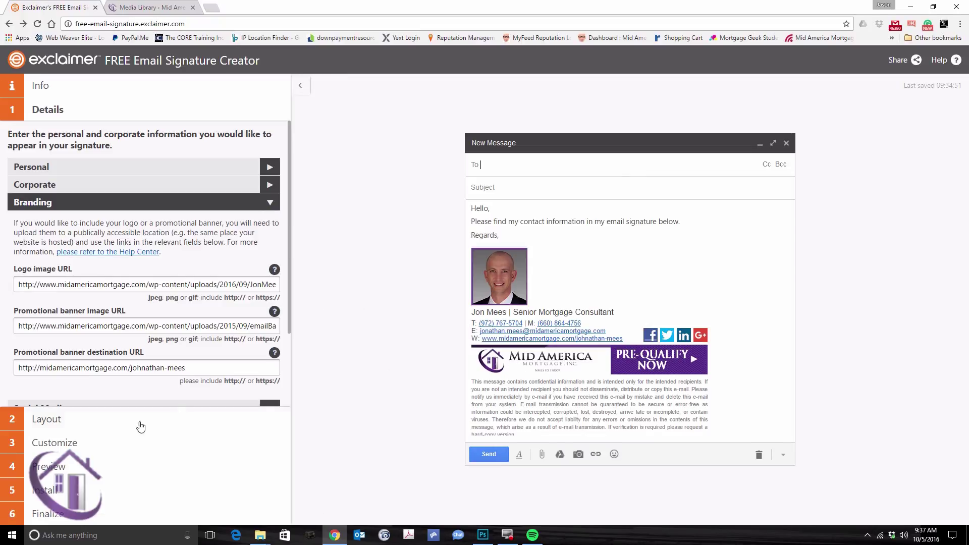
Step: Try the Executive, Professional and Simple layouts, then return to the Original layout
click(94, 423)
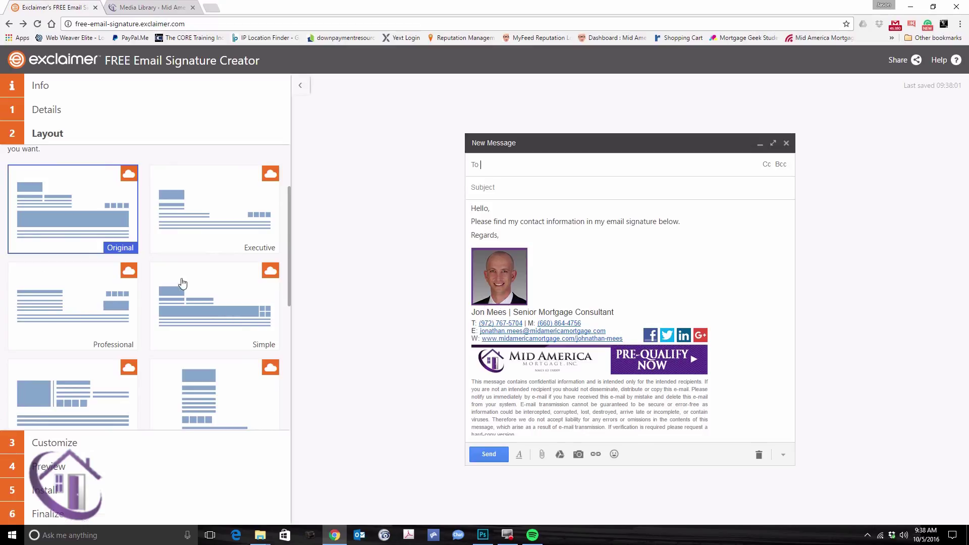
click(207, 231)
click(85, 297)
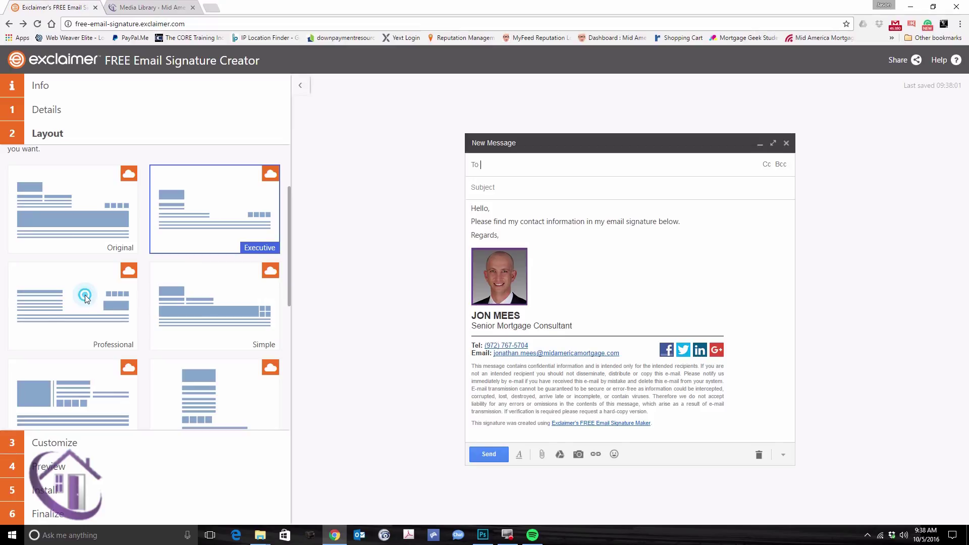
click(244, 306)
click(93, 201)
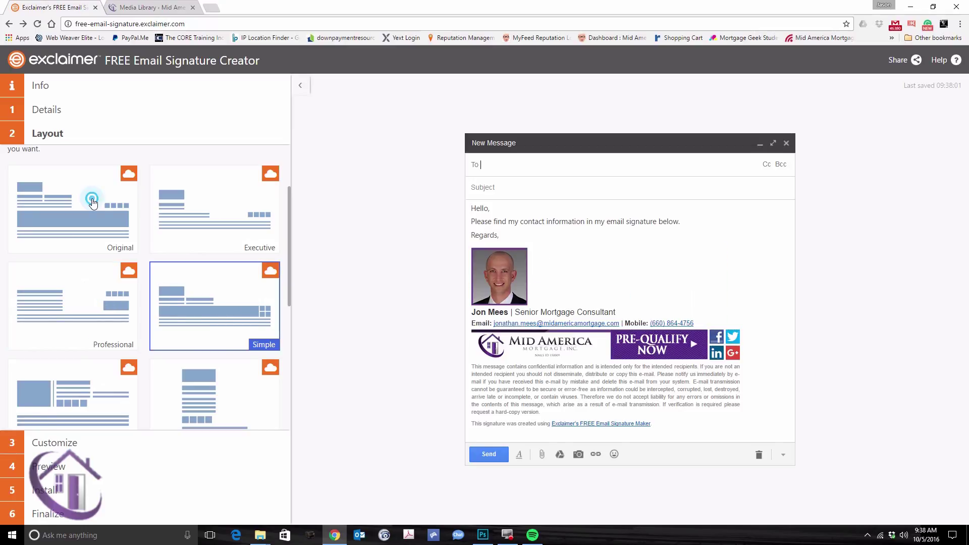
Step: Open the Customize settings and check the font list, keeping Arial
click(43, 444)
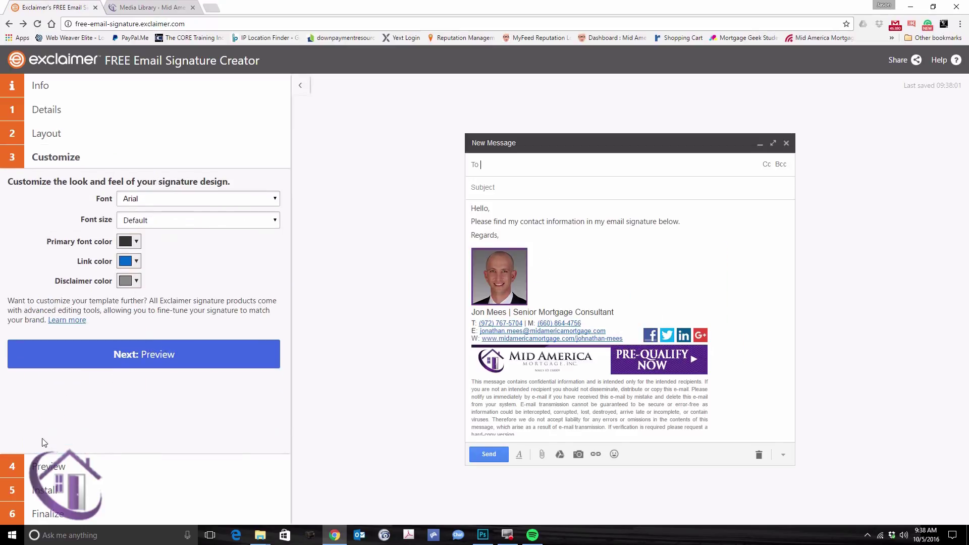
click(166, 200)
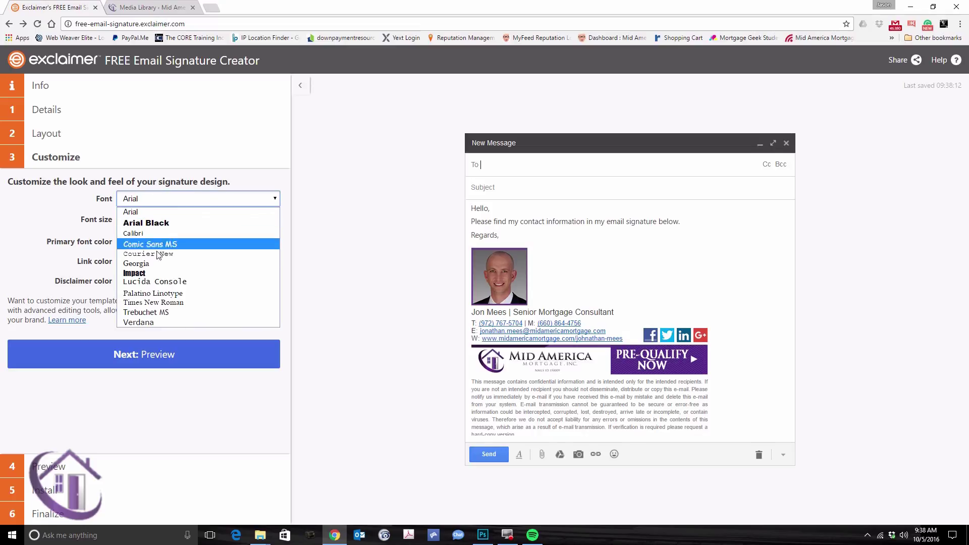
click(11, 243)
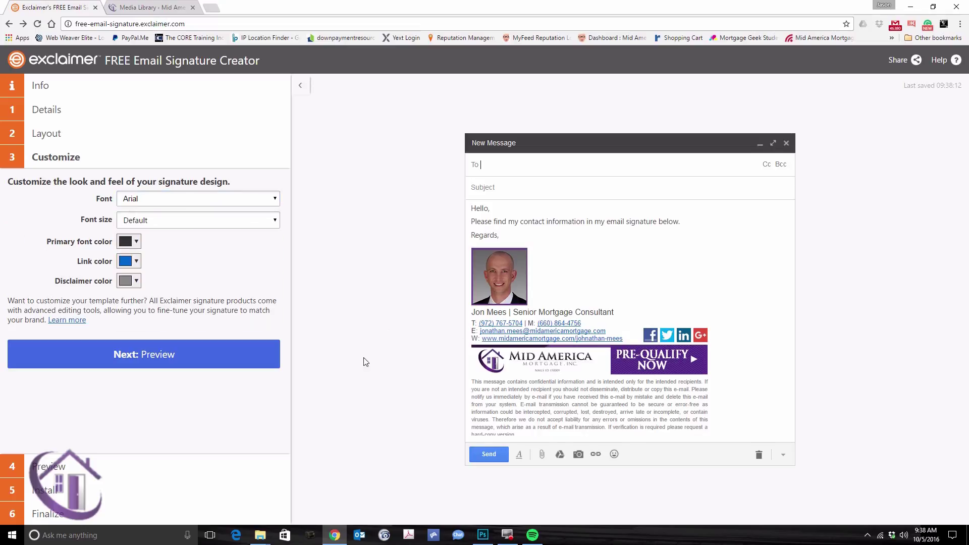
Step: Preview the signature as iPhone Mail, Outlook and Gmail messages
click(72, 463)
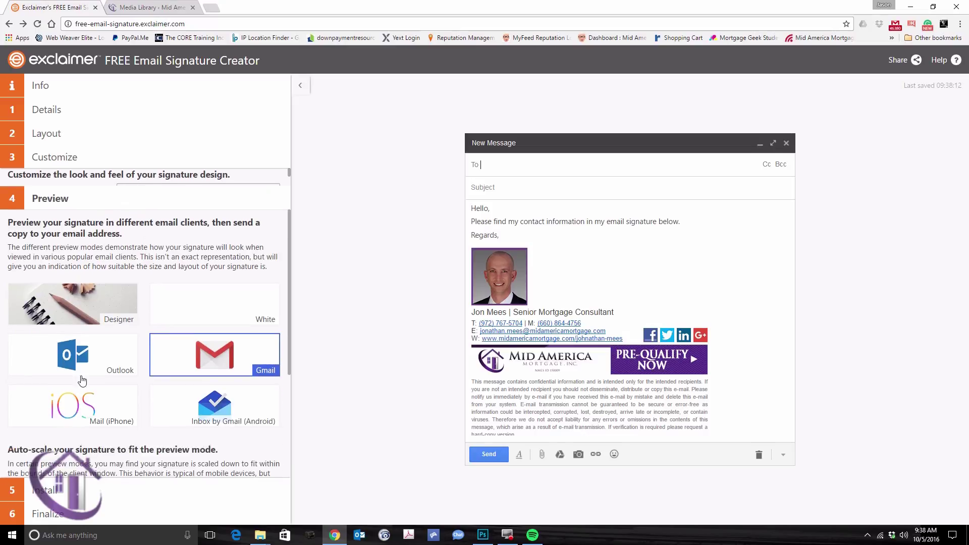
click(113, 390)
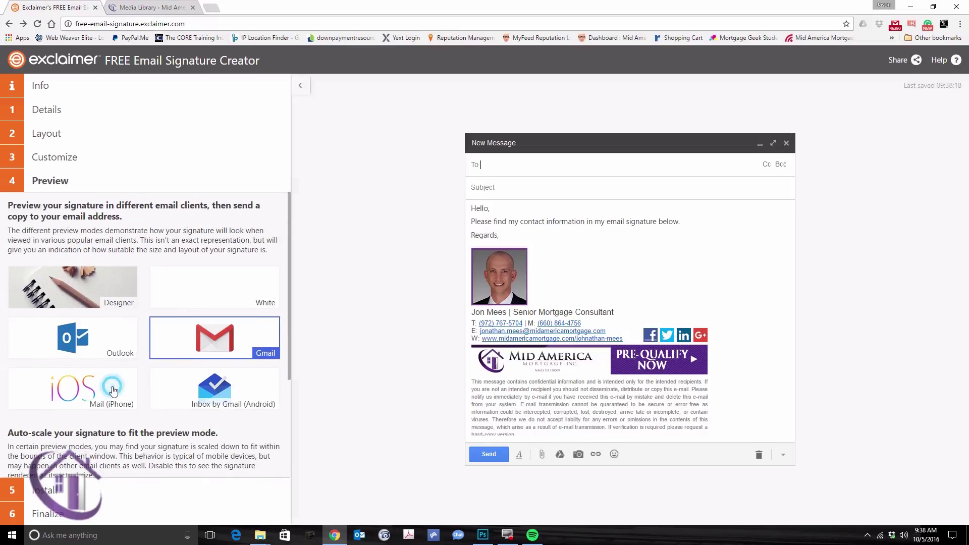
click(127, 335)
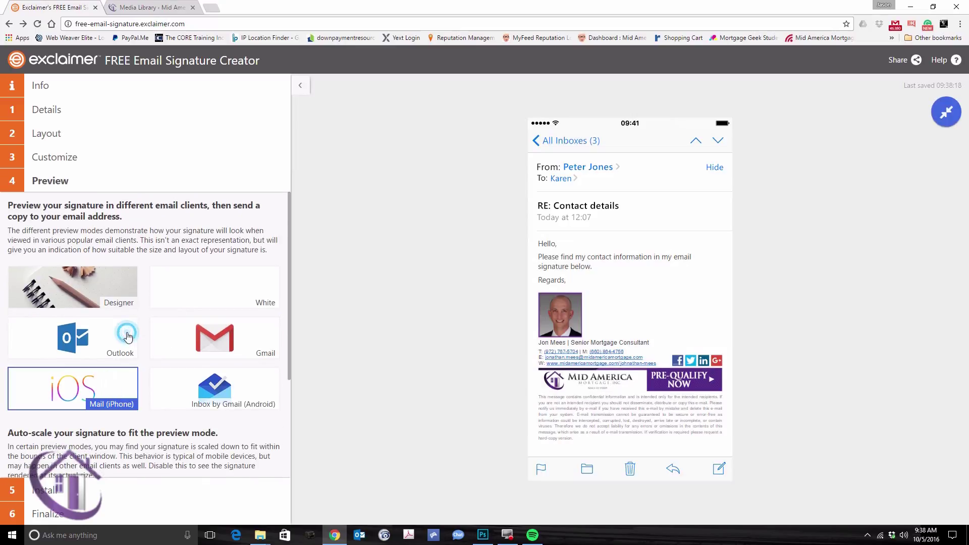
click(192, 342)
scroll(126, 414, down, 3)
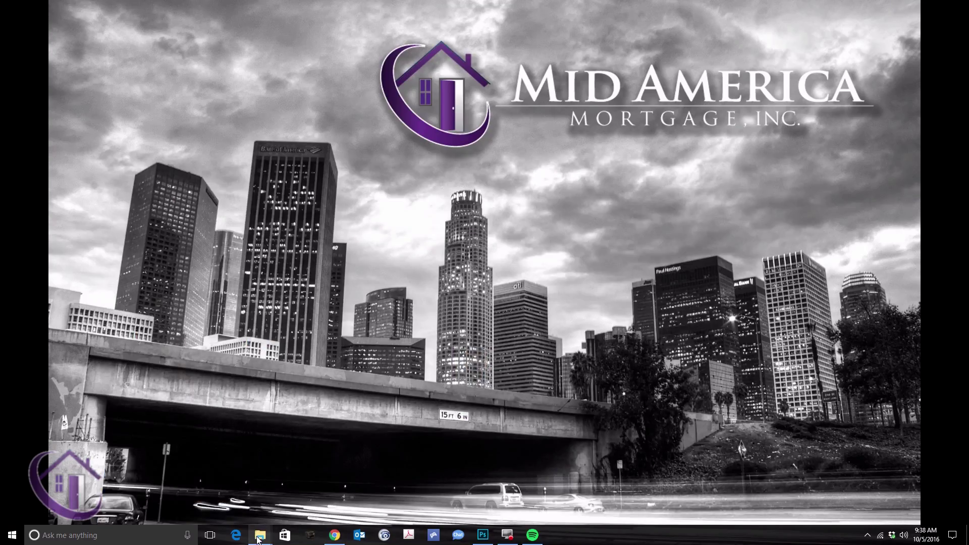
Step: Return to File Explorer's Desktop and open the 'Your New Email Signature' Outlook item
mouse_move(260, 535)
click(233, 499)
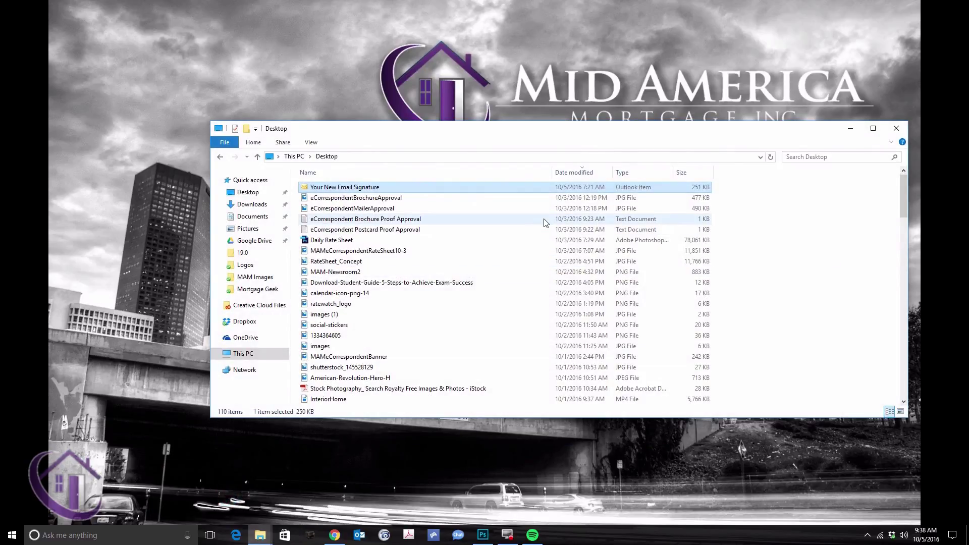
double_click(381, 188)
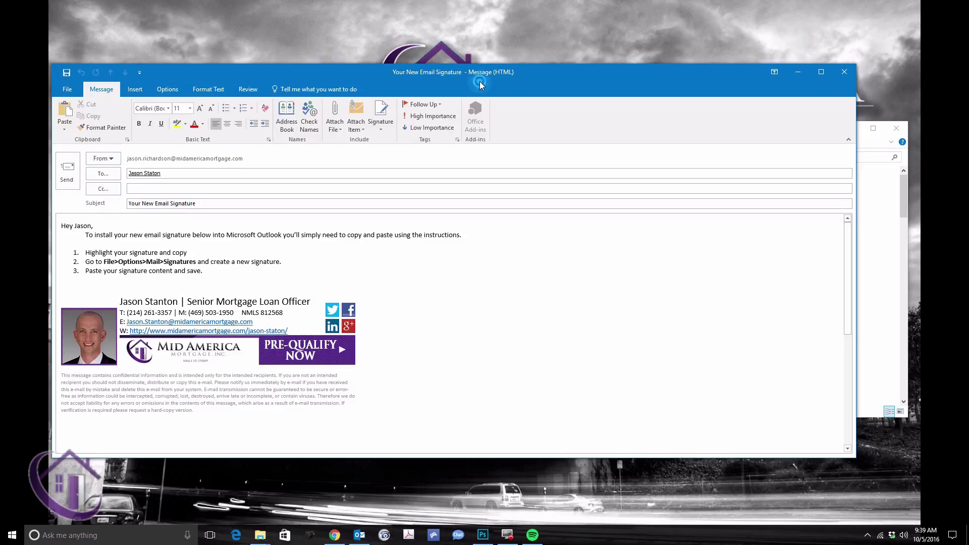
Step: Dismiss the overdue meeting reminders covering the Outlook message
drag(479, 85, 575, 72)
scroll(471, 309, down, 5)
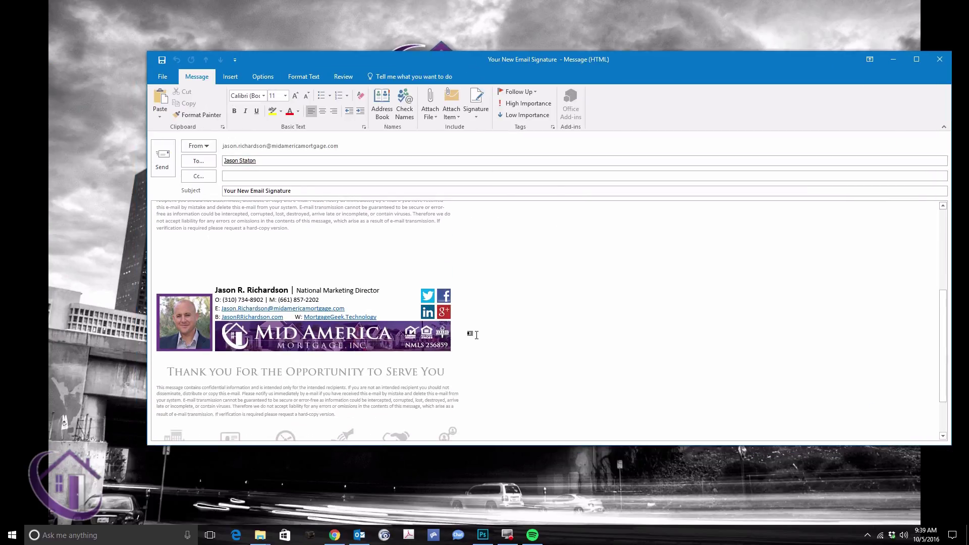
scroll(475, 340, up, 5)
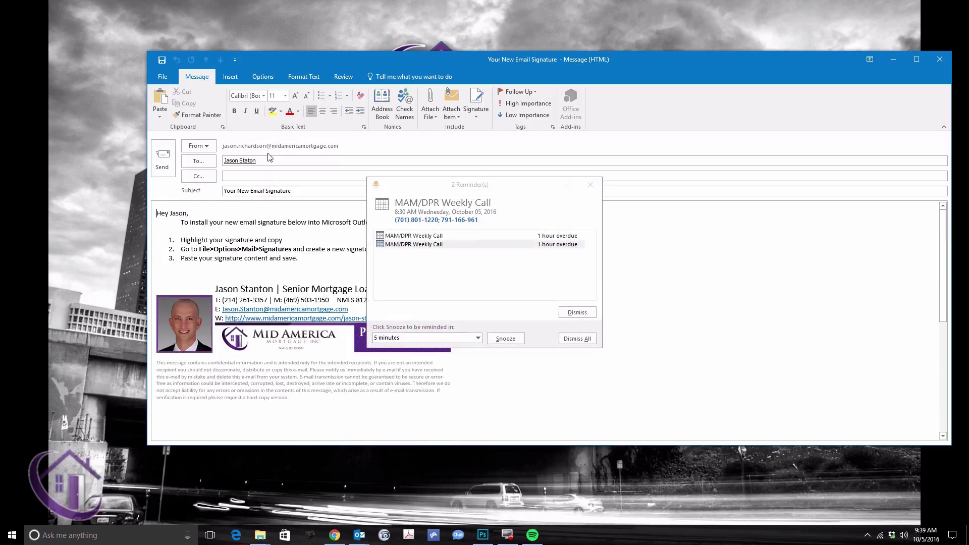
click(590, 185)
Step: Replace the To recipient with the new contact and change the greeting to his first name
click(247, 160)
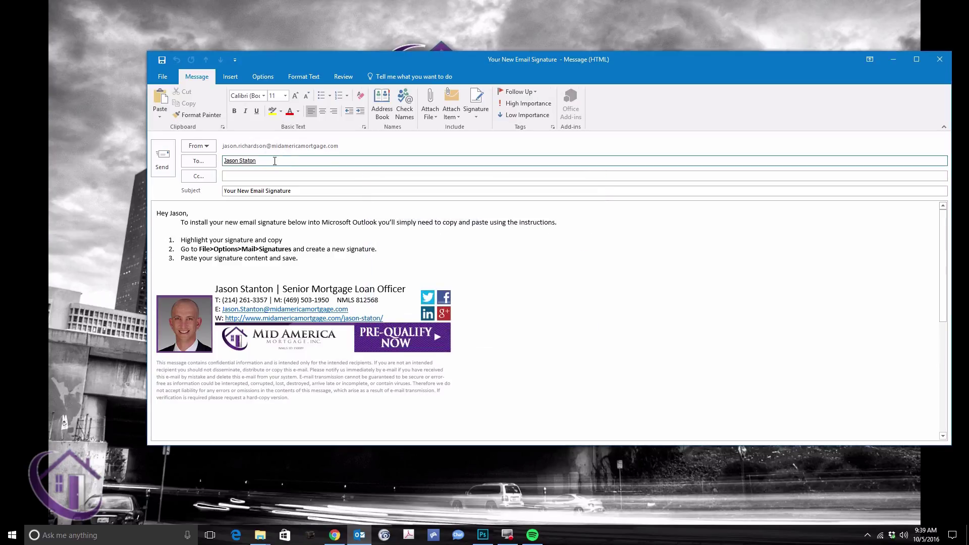
text(jon)
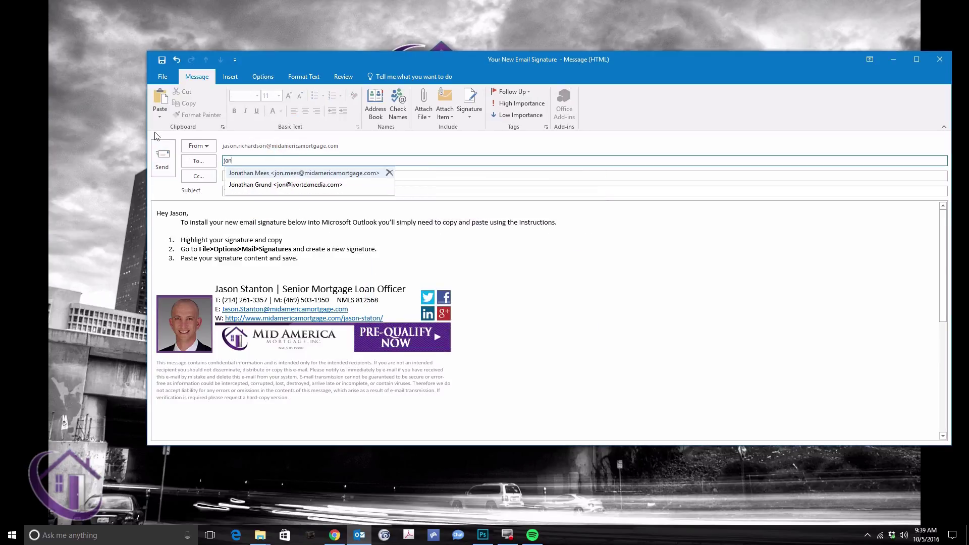
key(Return)
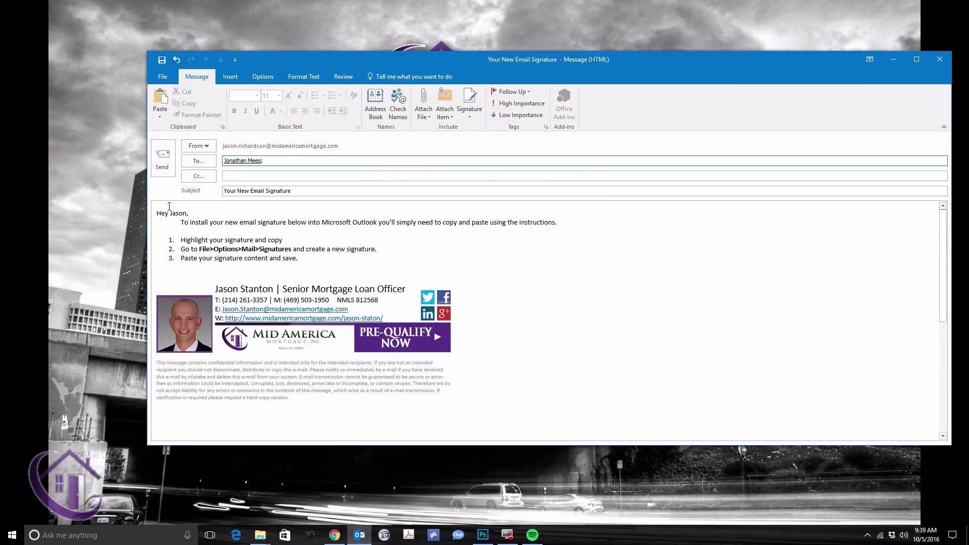
drag(170, 213, 184, 213)
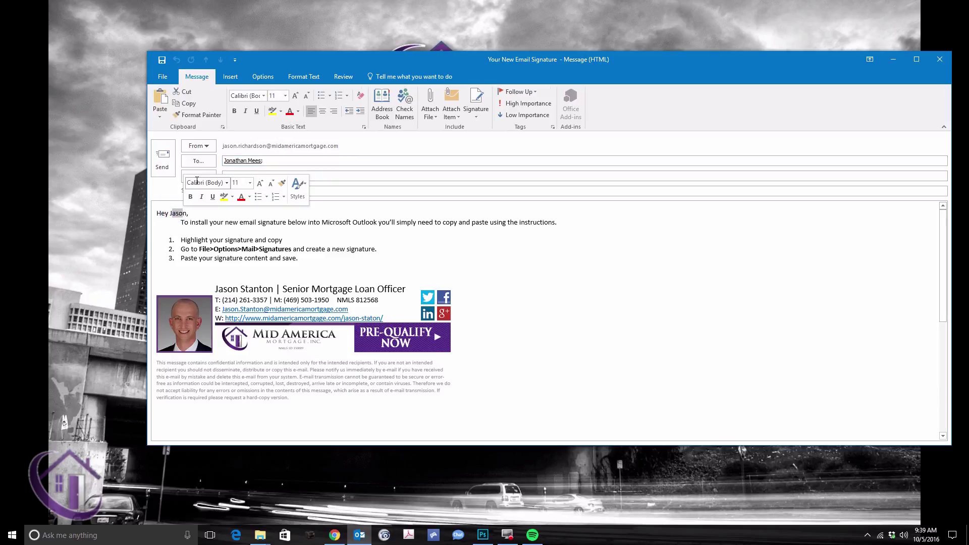
text(Jo)
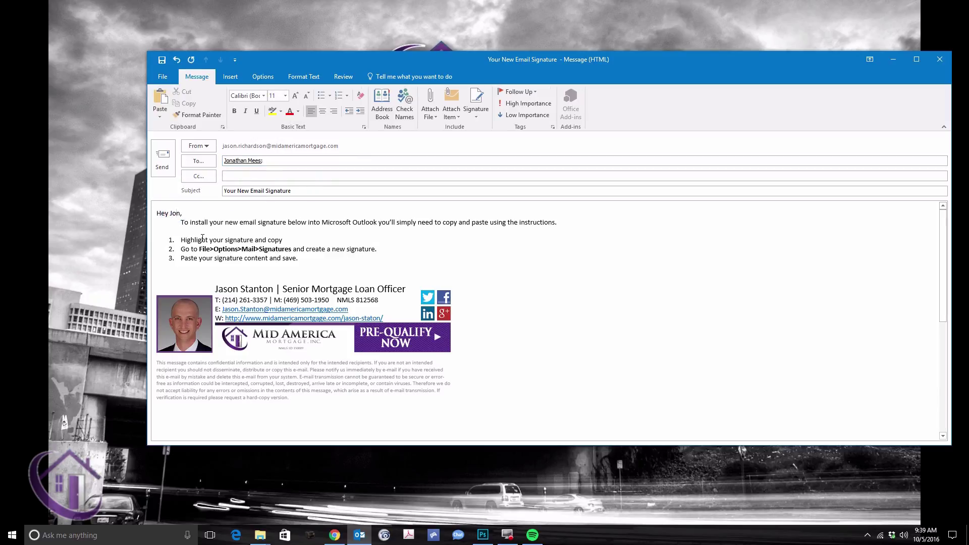
Step: Replace the signature's name with the new recipient's full name, enlarged to 16 pt
drag(214, 290, 266, 293)
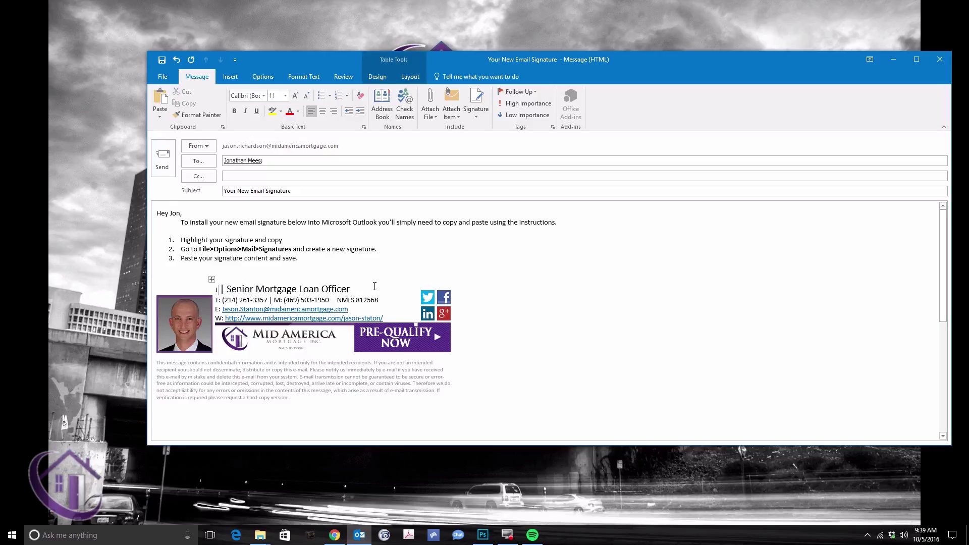
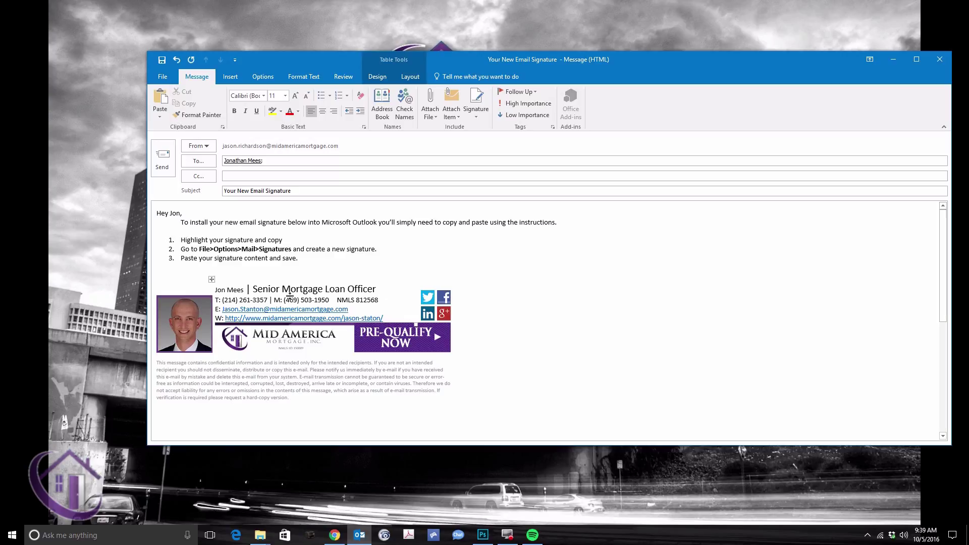
triple_click(244, 289)
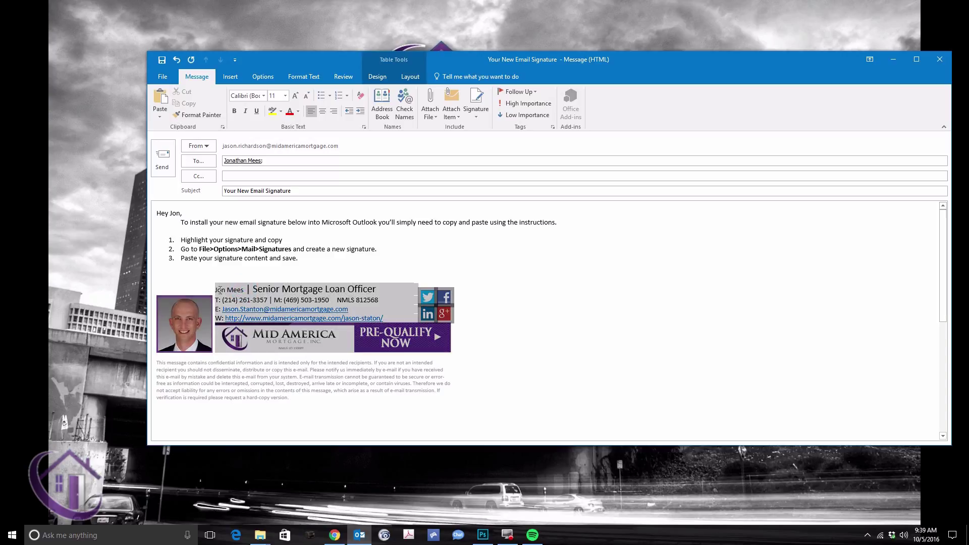
click(219, 289)
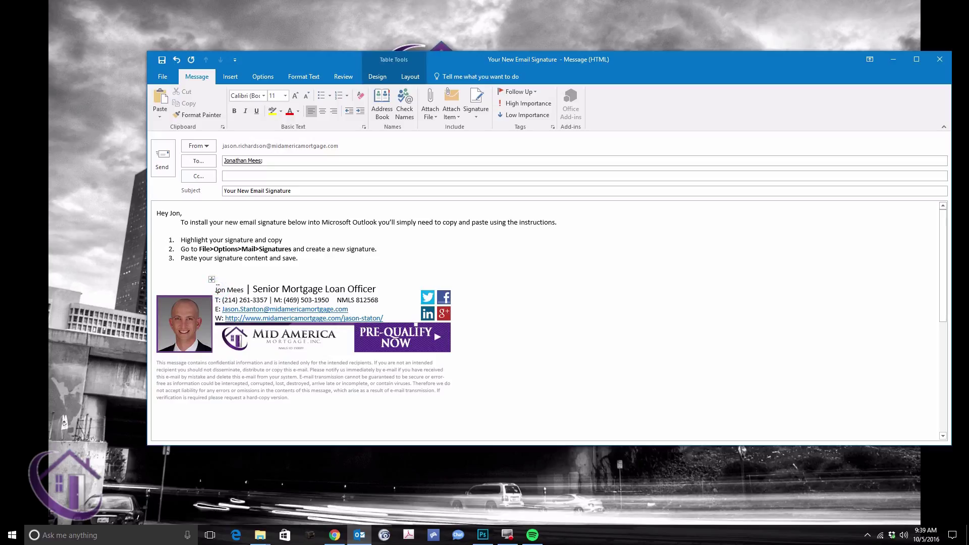
drag(216, 289, 245, 290)
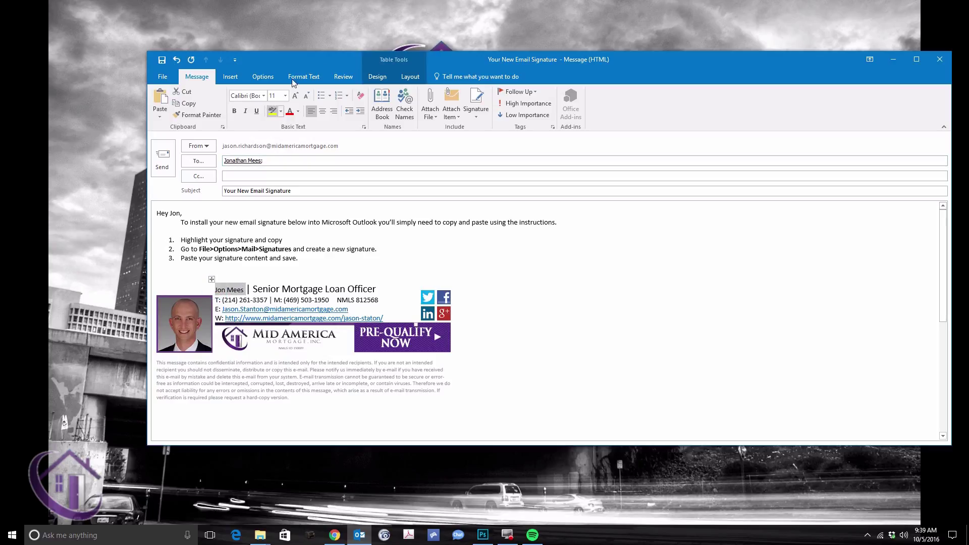
click(296, 96)
click(296, 95)
click(297, 96)
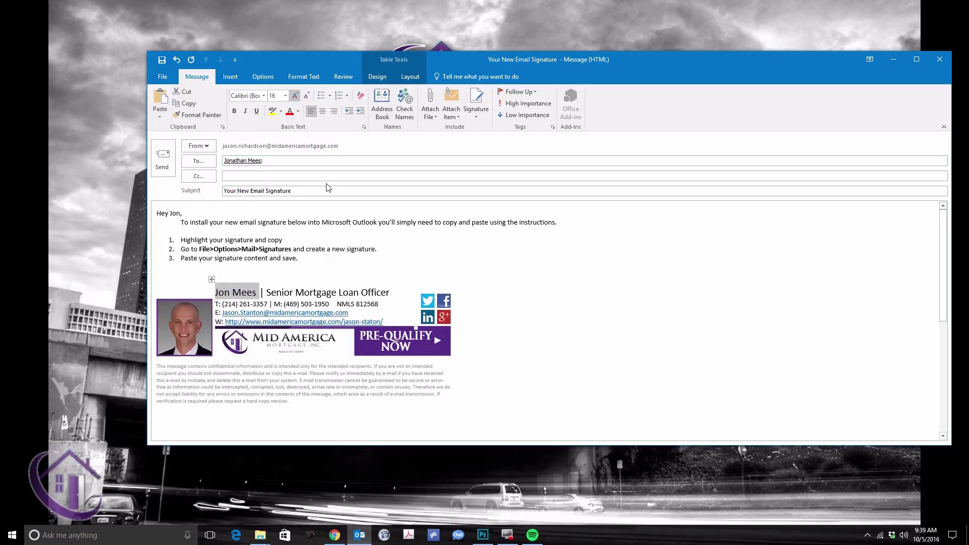
click(351, 305)
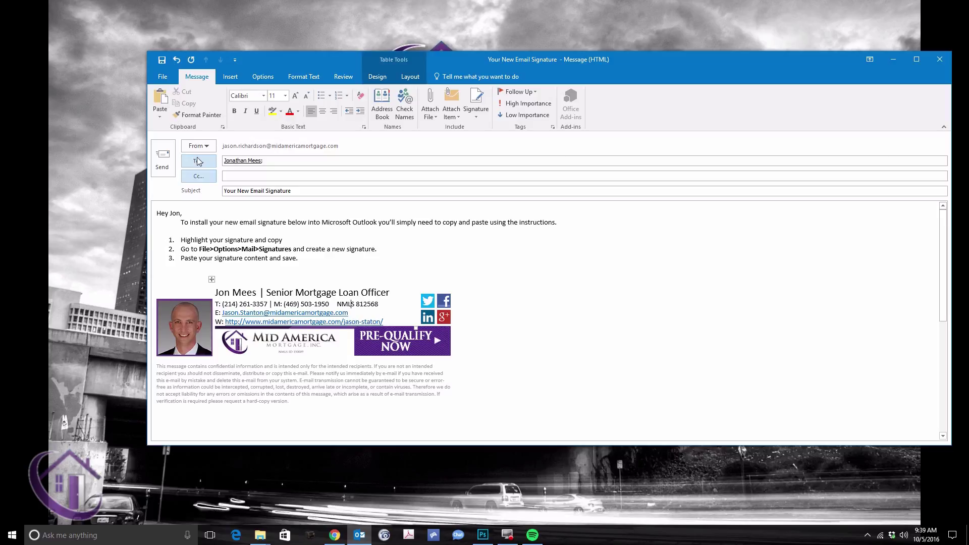
scroll(407, 323, down, 3)
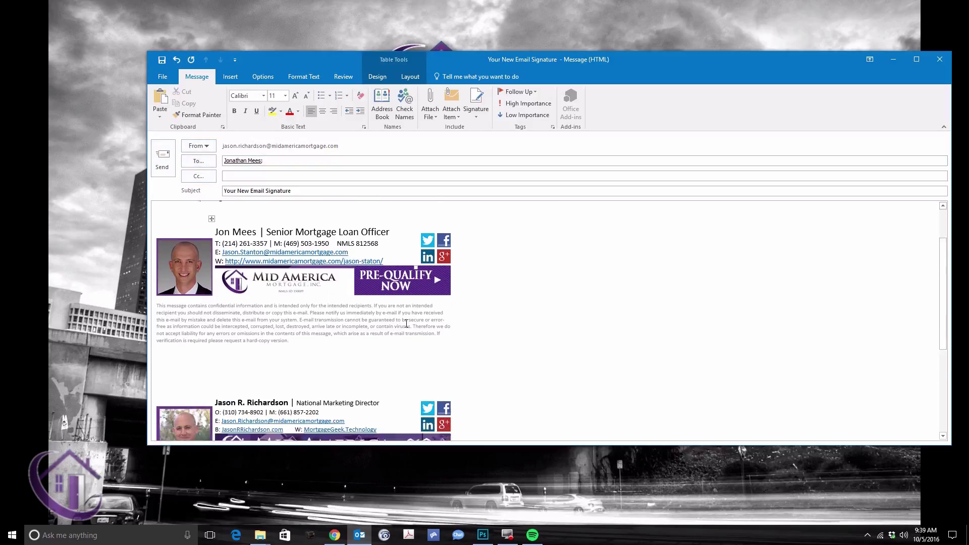
scroll(406, 323, down, 3)
scroll(391, 369, up, 6)
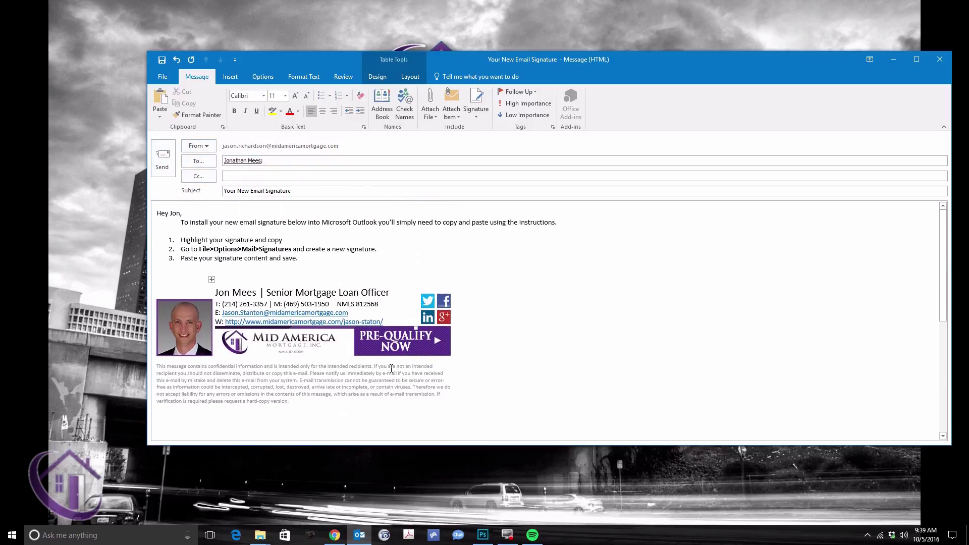